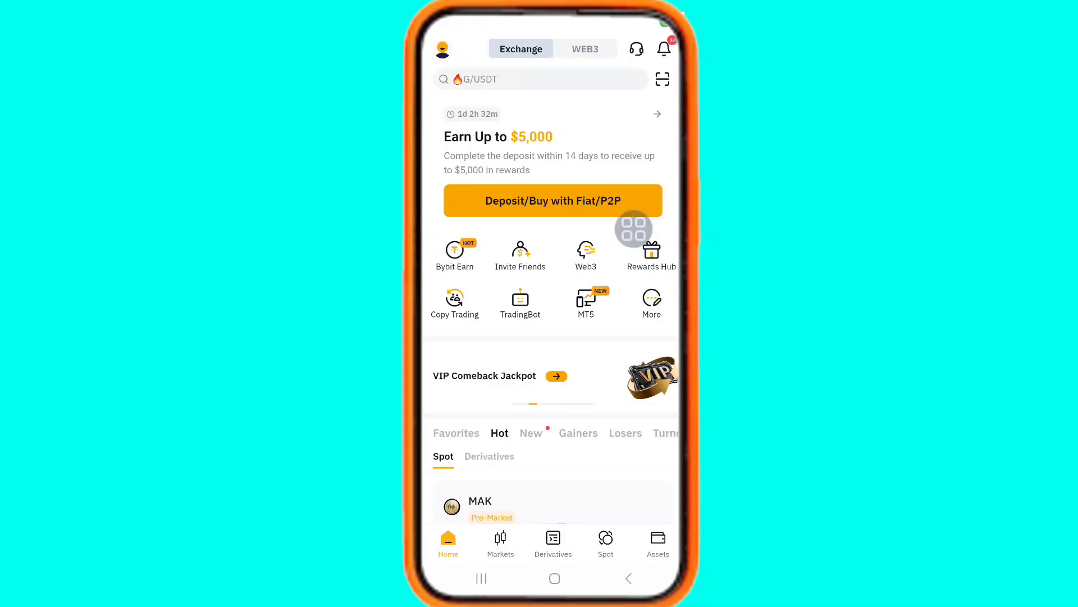
- Leave the exchange app and switch to Telegram through the phone's app search
drag(634, 228, 584, 300)
drag(583, 300, 641, 346)
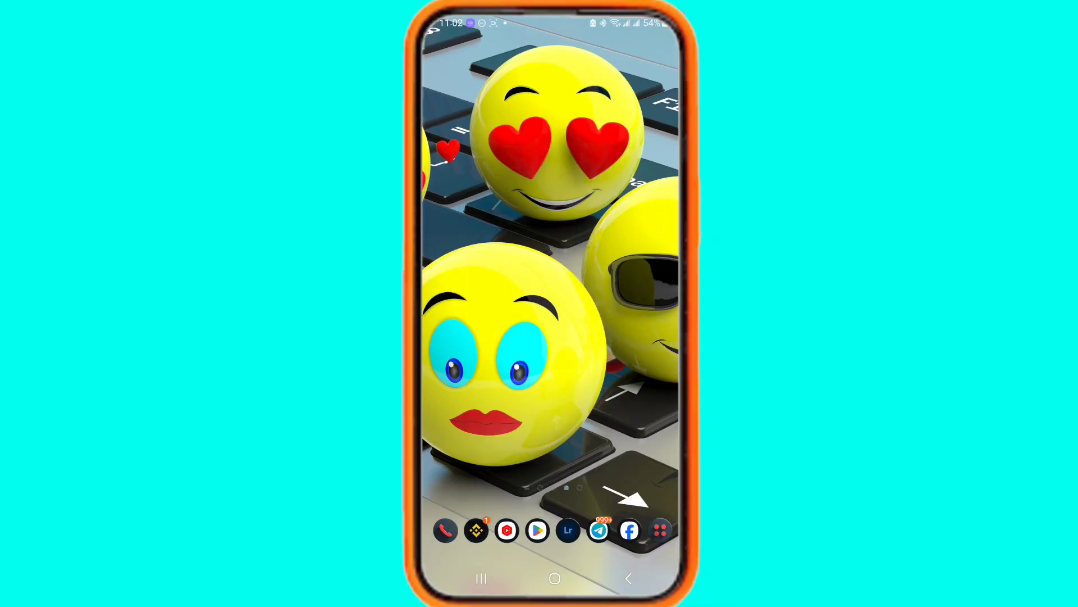
click(660, 530)
click(553, 49)
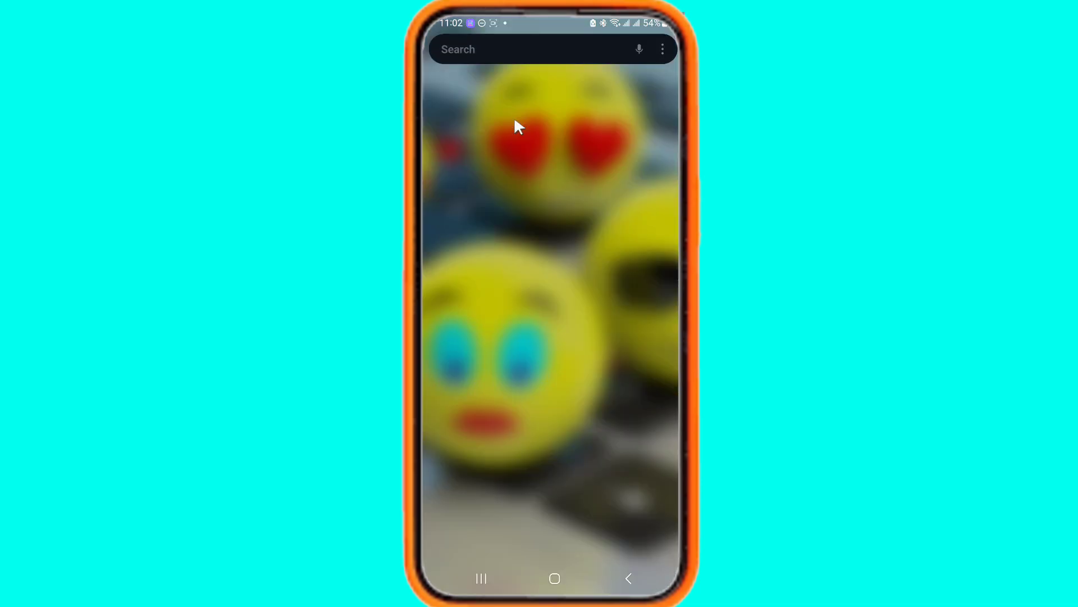
click(523, 118)
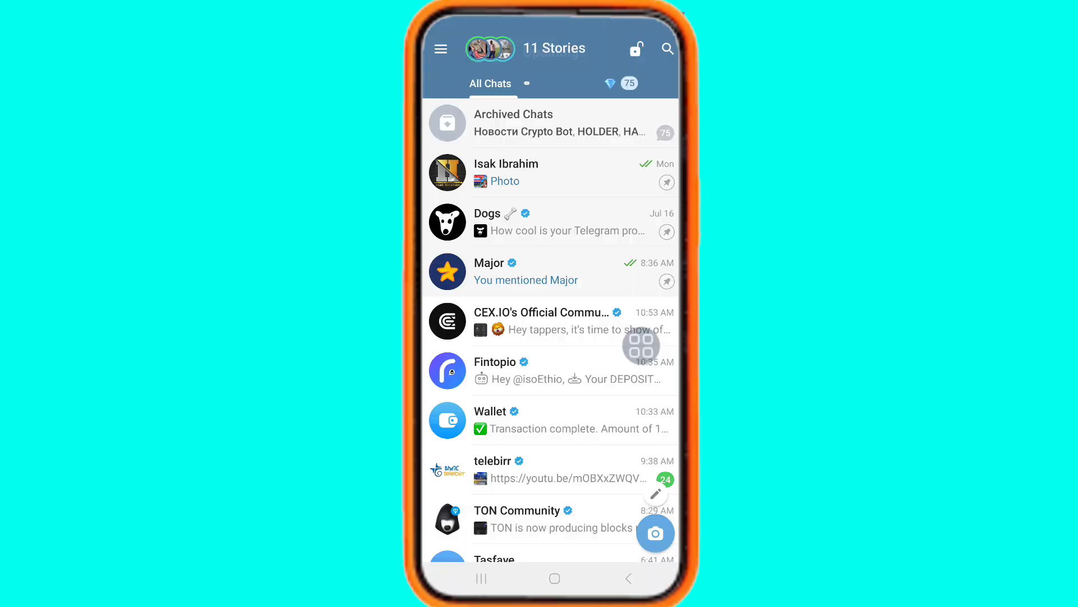
- Open the Wallet of the first account listed in Telegram
click(440, 49)
click(512, 153)
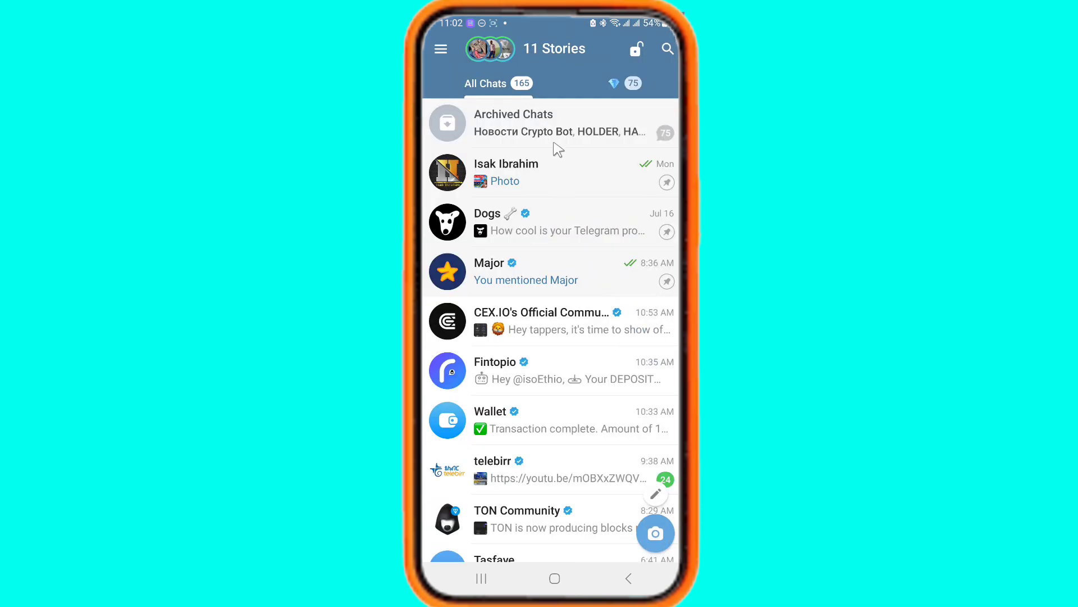
click(439, 48)
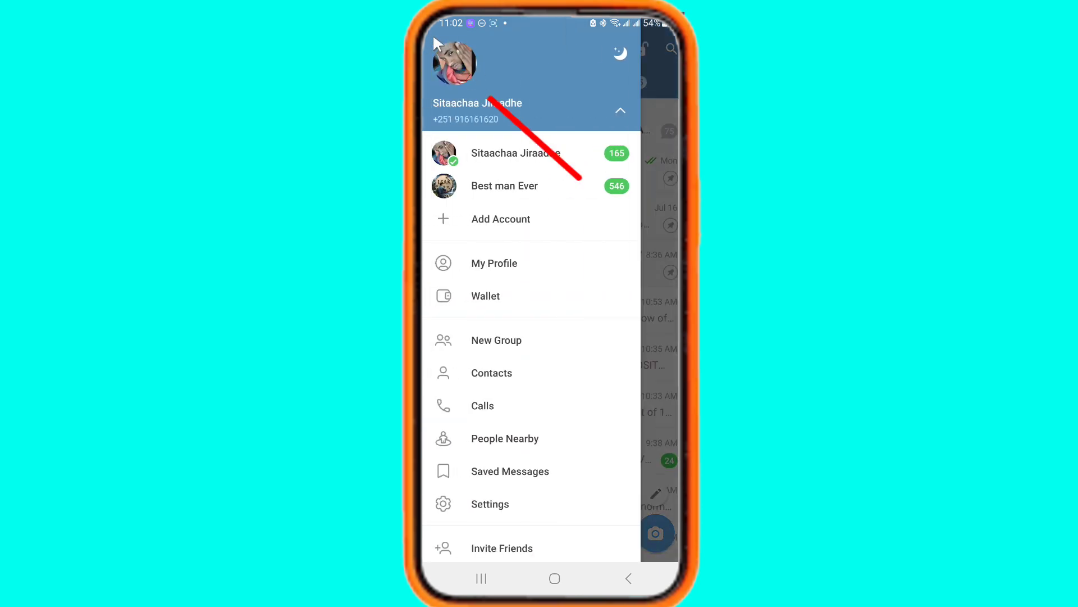
click(490, 298)
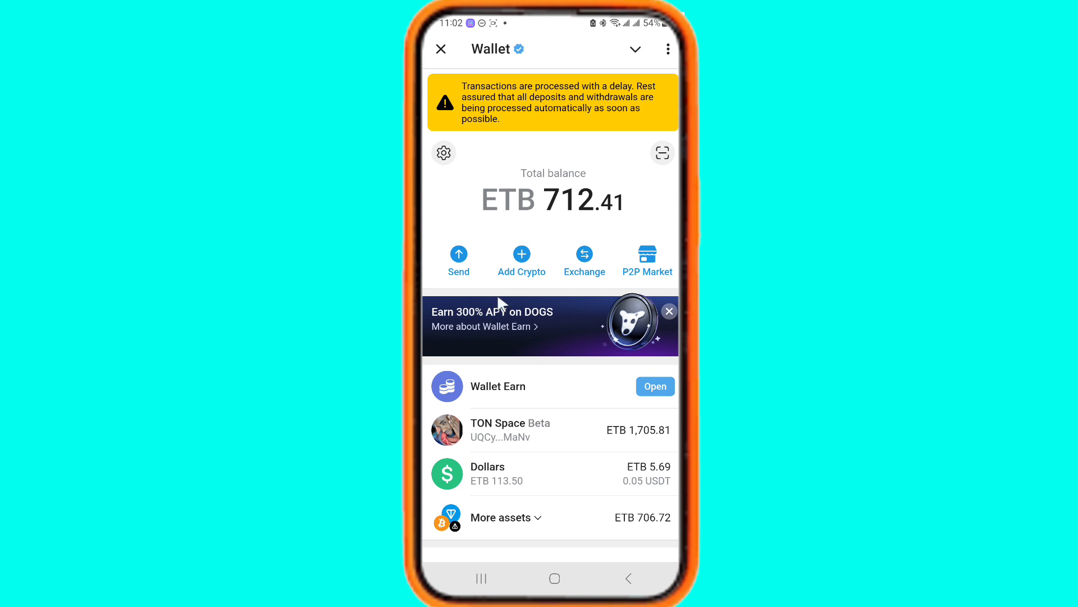
- Copy the Toncoin receiving address from the expanded asset list of the Telegram Wallet
click(544, 514)
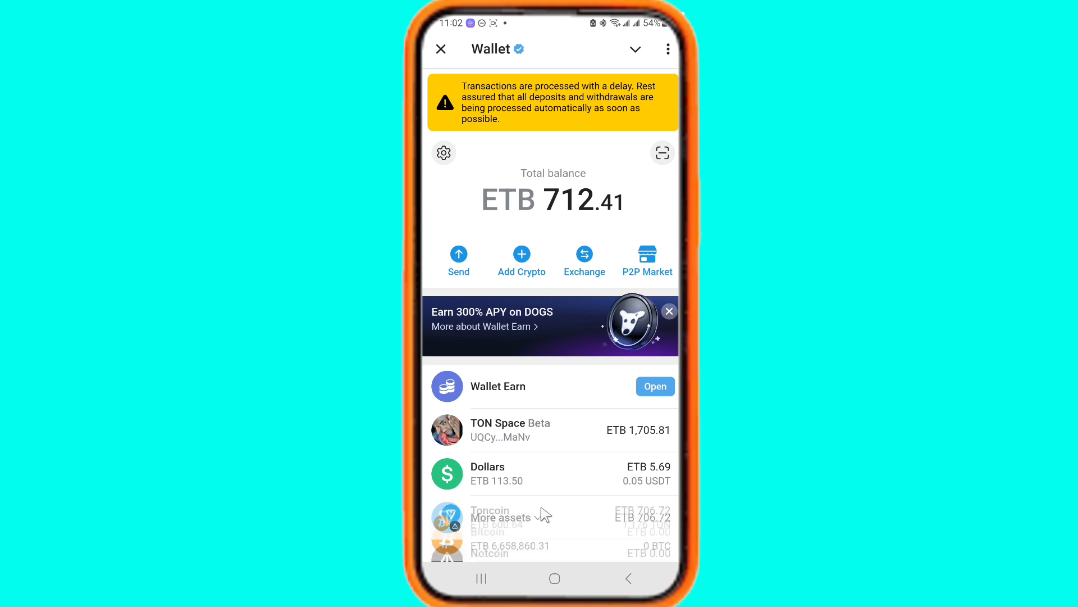
click(560, 454)
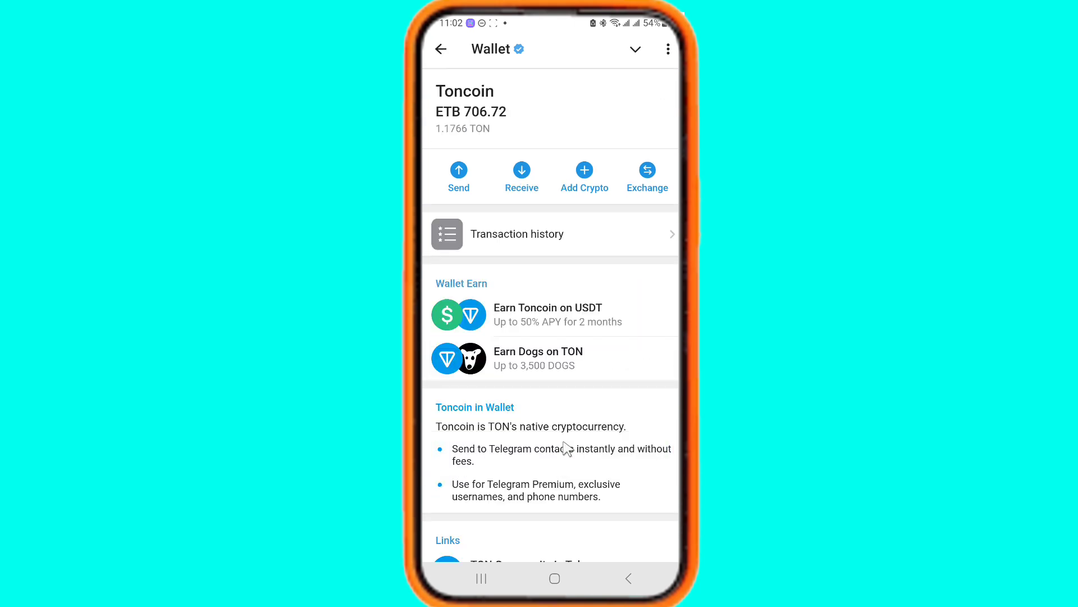
click(522, 171)
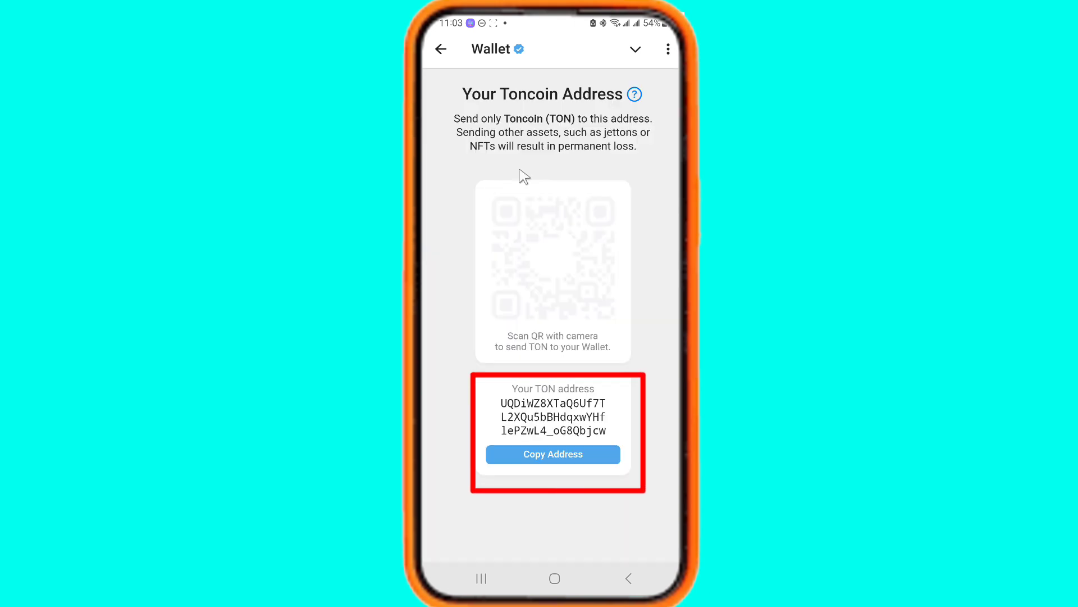
click(562, 452)
- Switch to the Bybit app through the phone's app search
key(Home)
click(659, 528)
click(522, 49)
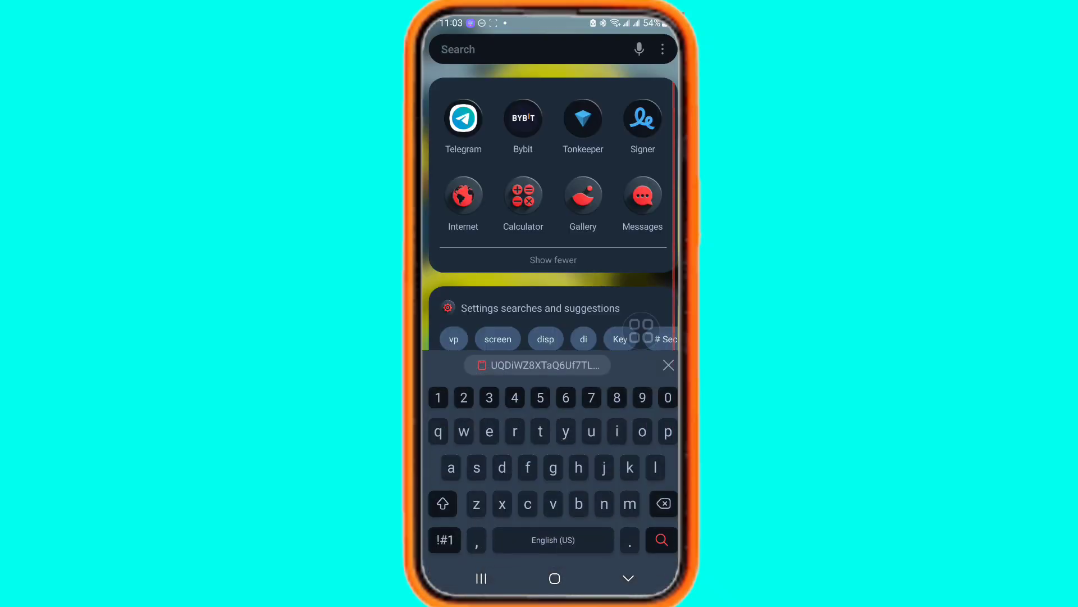
key(Escape)
click(523, 118)
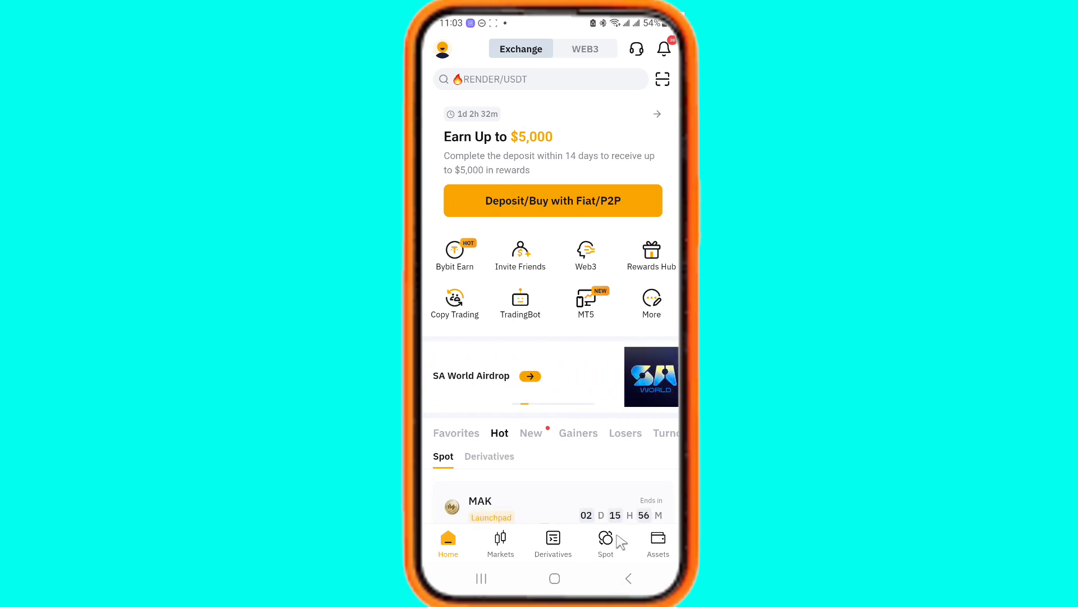
- Start a withdrawal of USDT from the Bybit account's assets
click(659, 539)
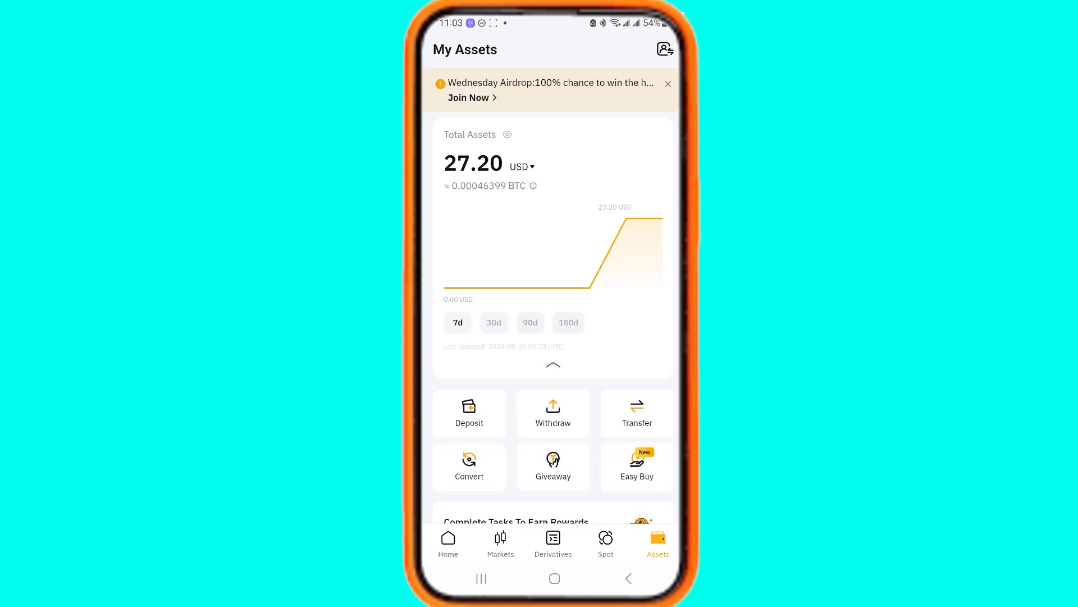
click(554, 418)
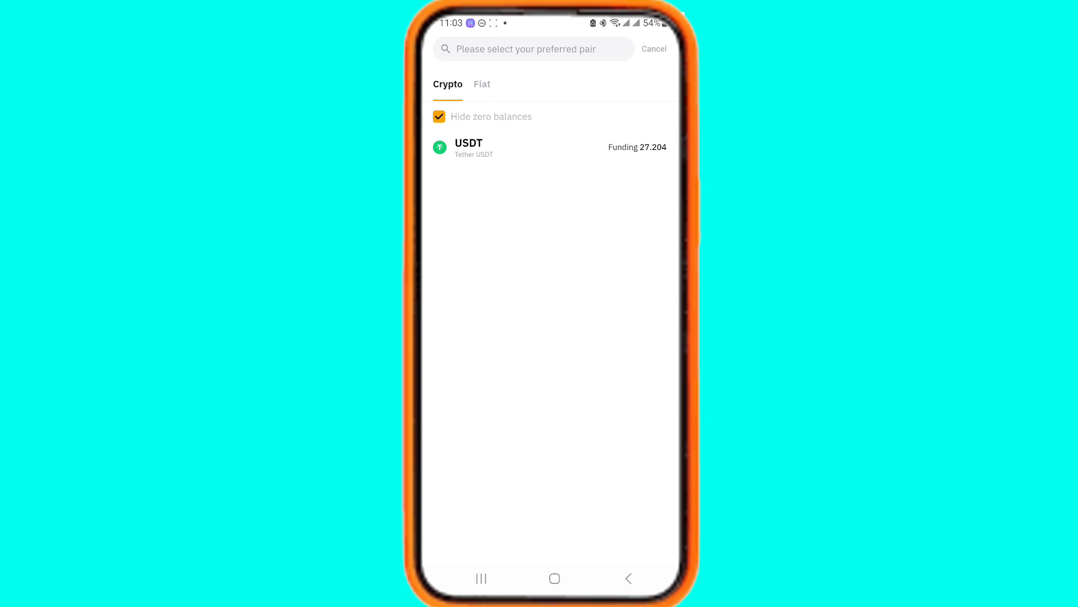
click(508, 146)
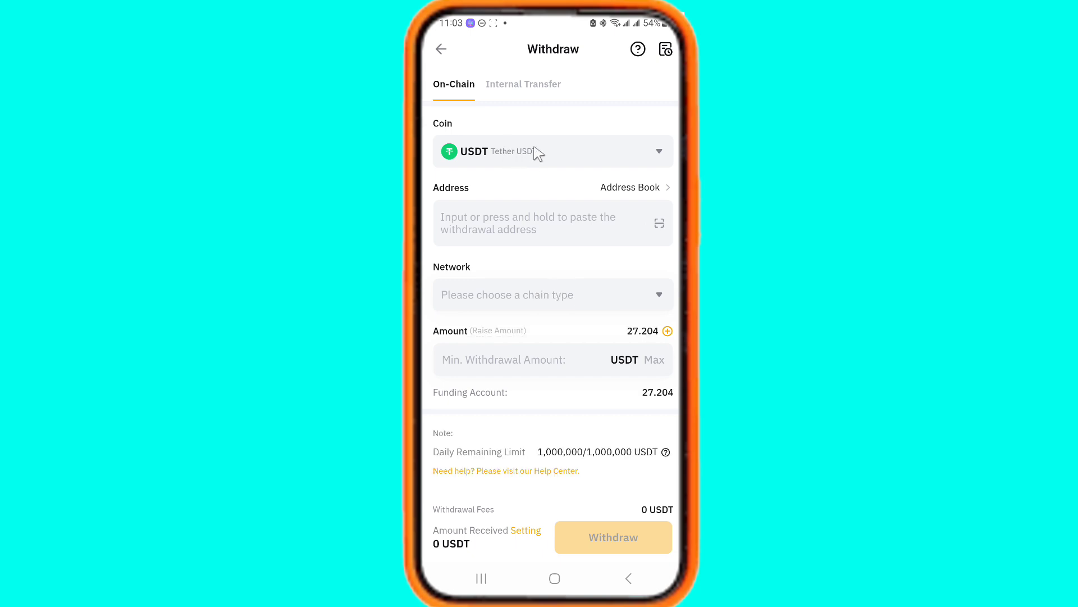
- Paste the copied wallet address as the USDT withdrawal address and choose TON as the network
click(570, 147)
click(570, 147)
click(496, 209)
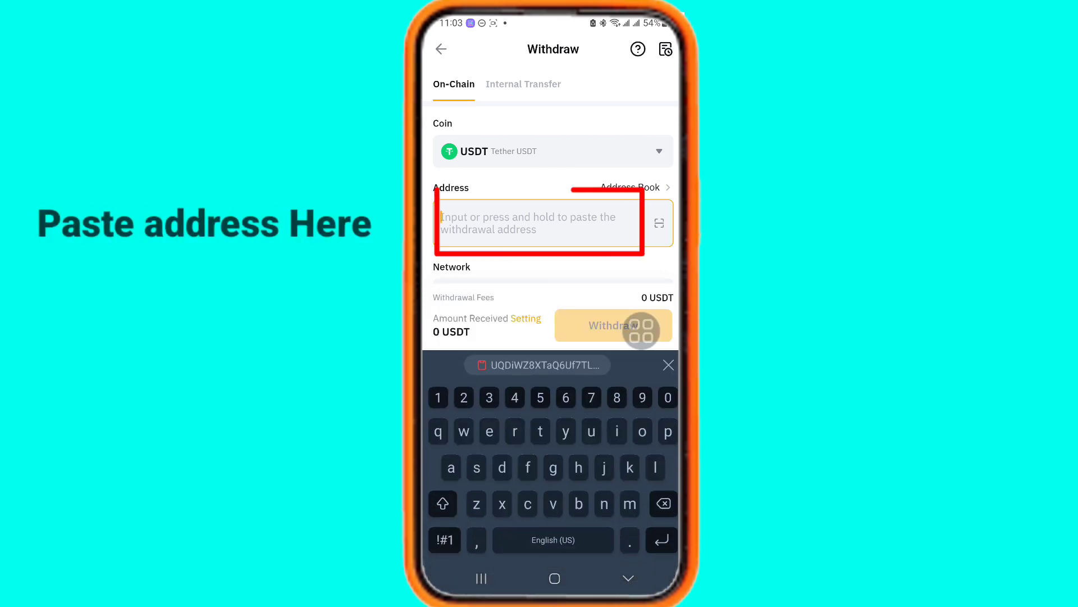
click(548, 365)
click(547, 128)
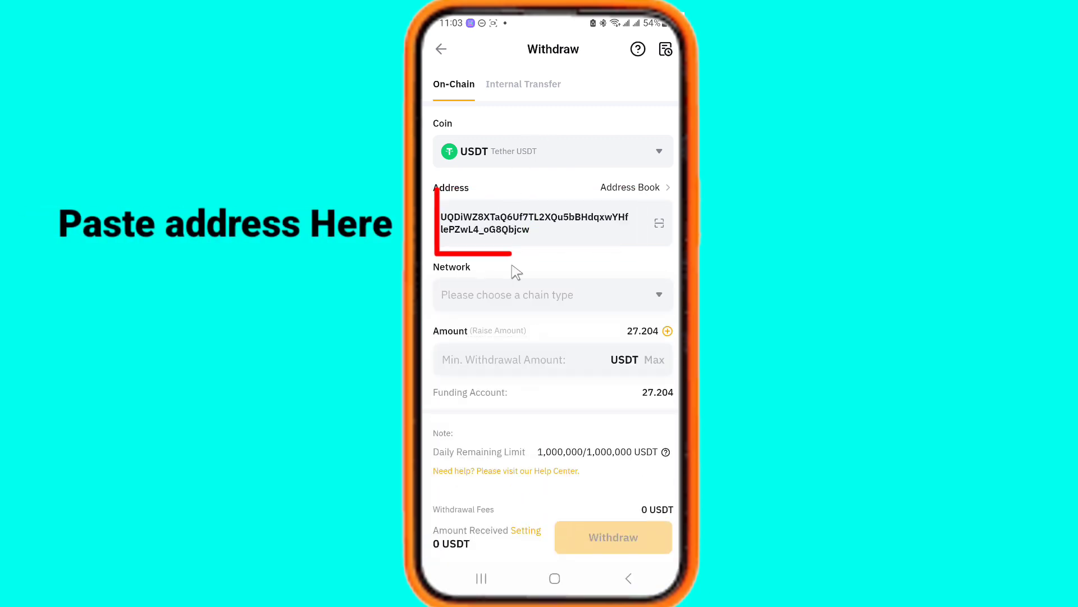
click(534, 296)
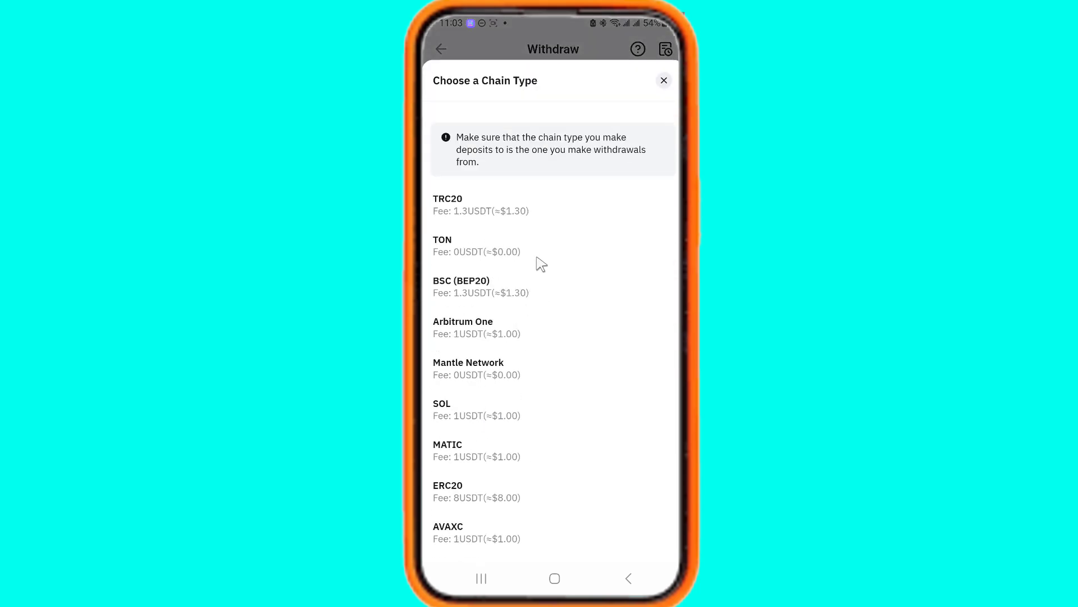
click(501, 255)
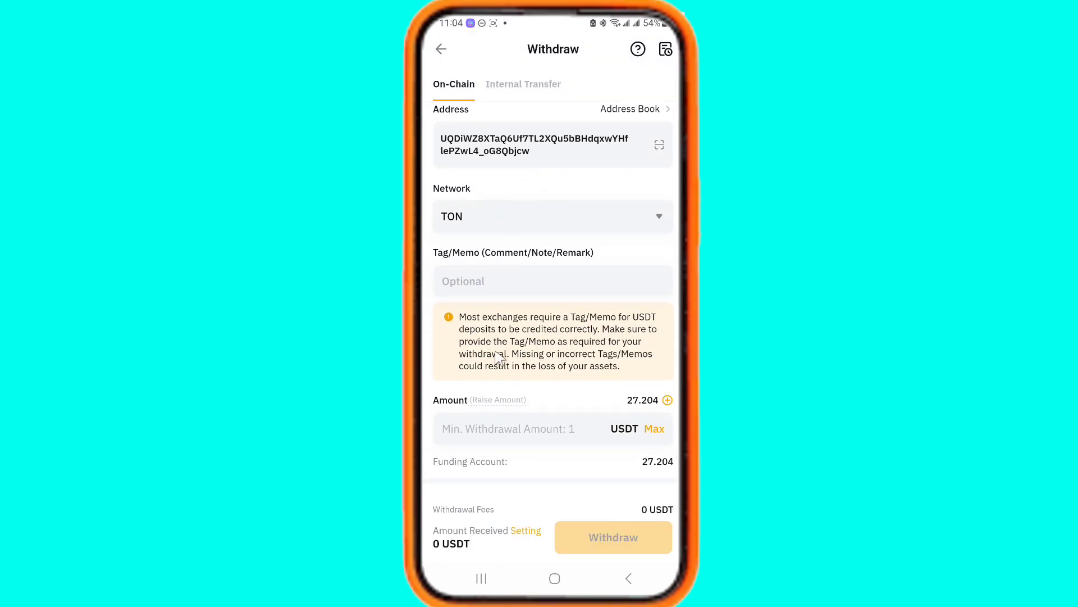
- Set the withdrawal amount to 27.2 USDT and review the withdrawal form
click(484, 425)
text(27.2)
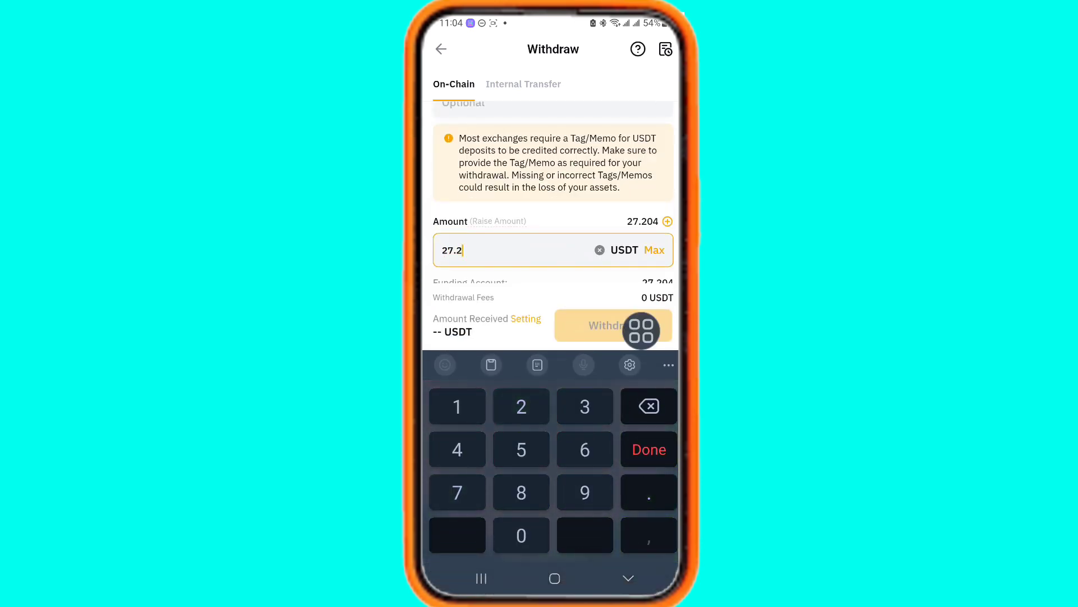
click(650, 450)
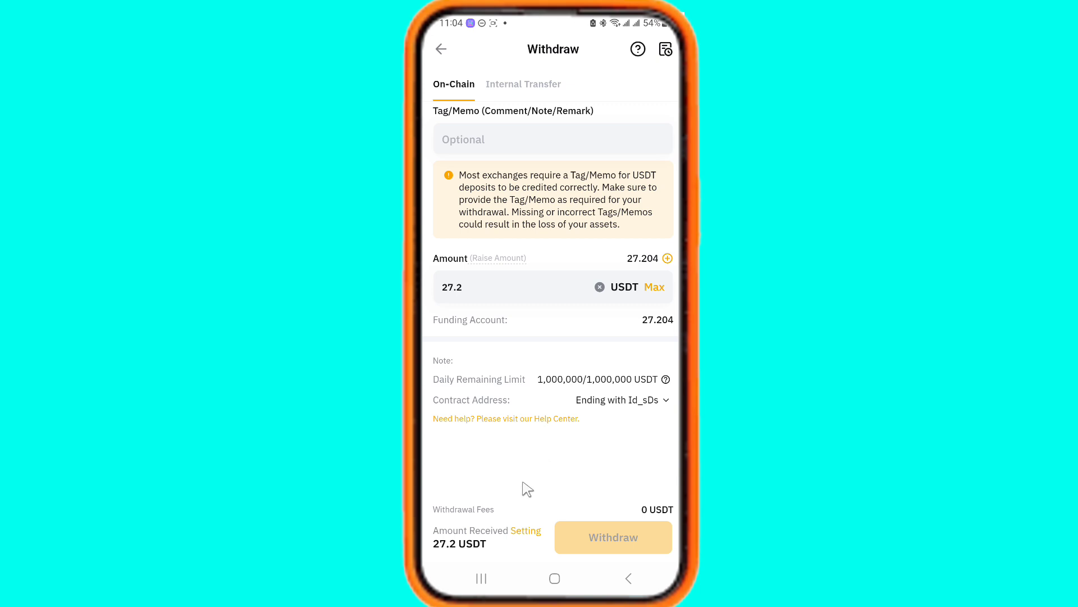
scroll(526, 490, up, 5)
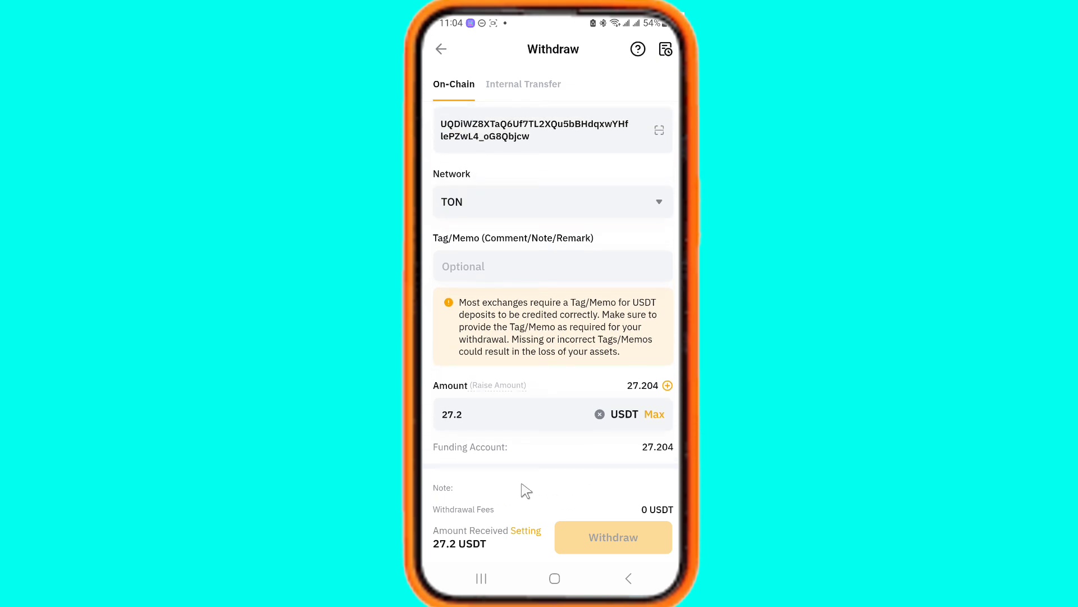
scroll(526, 490, down, 3)
scroll(526, 490, down, 2)
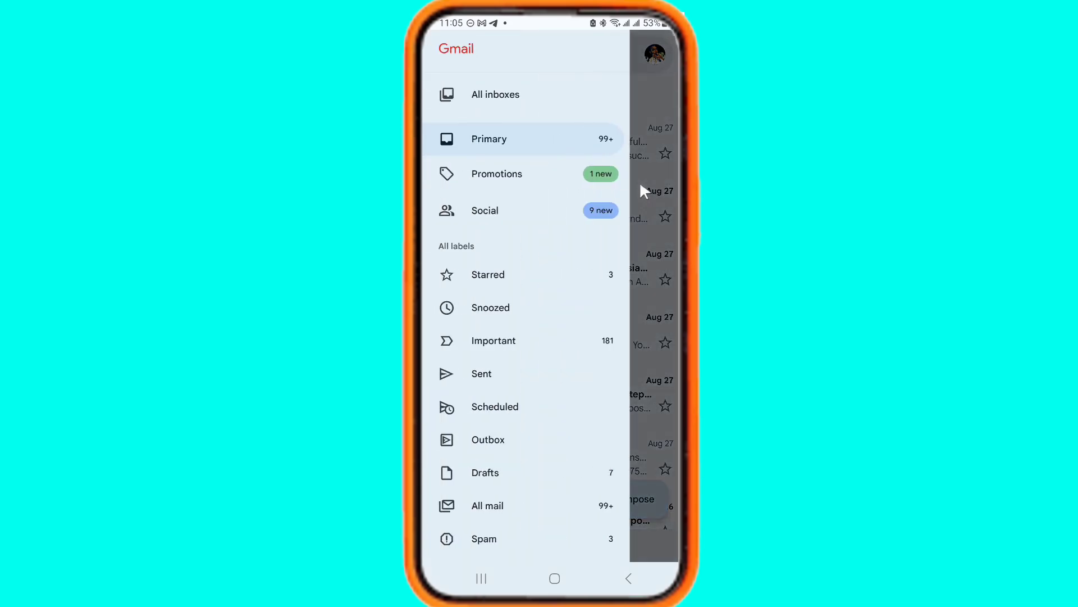
- In Gmail, switch to the mail account registered with Bybit and open the Bybit Withdrawal Request message
click(640, 185)
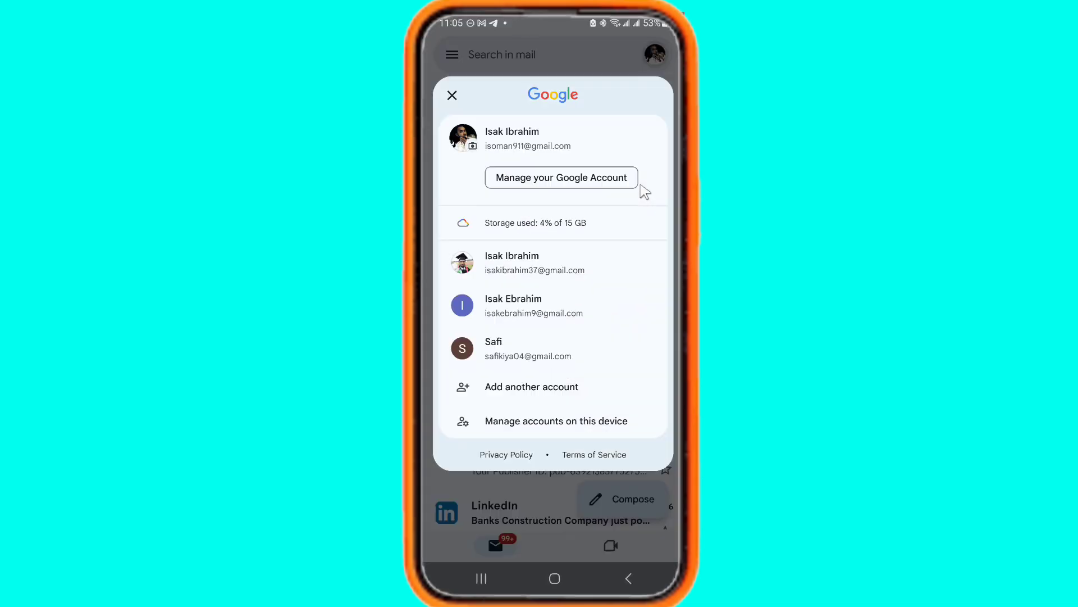
click(535, 262)
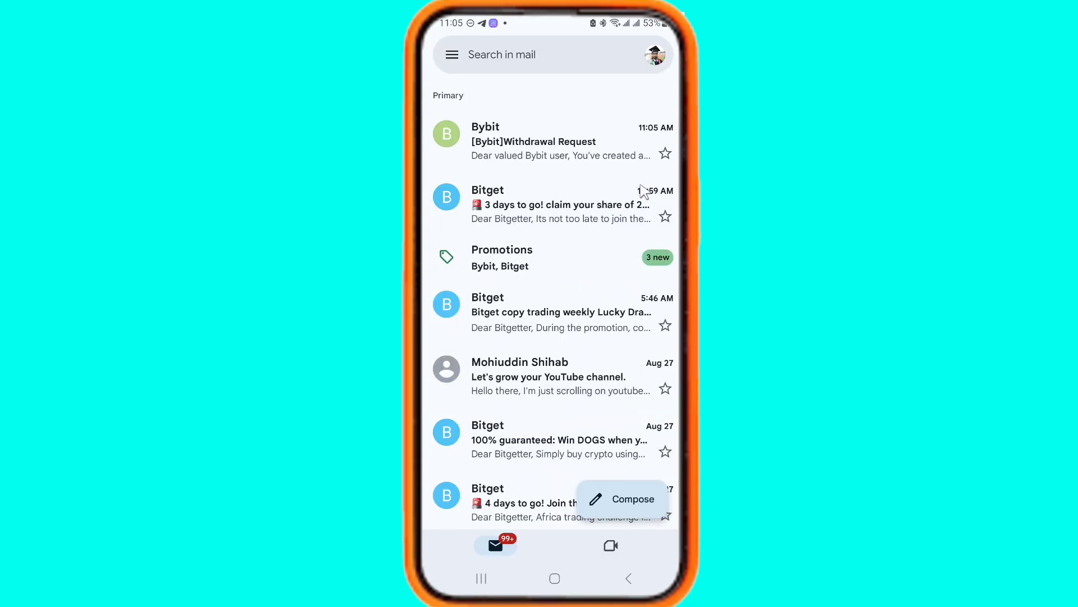
click(626, 136)
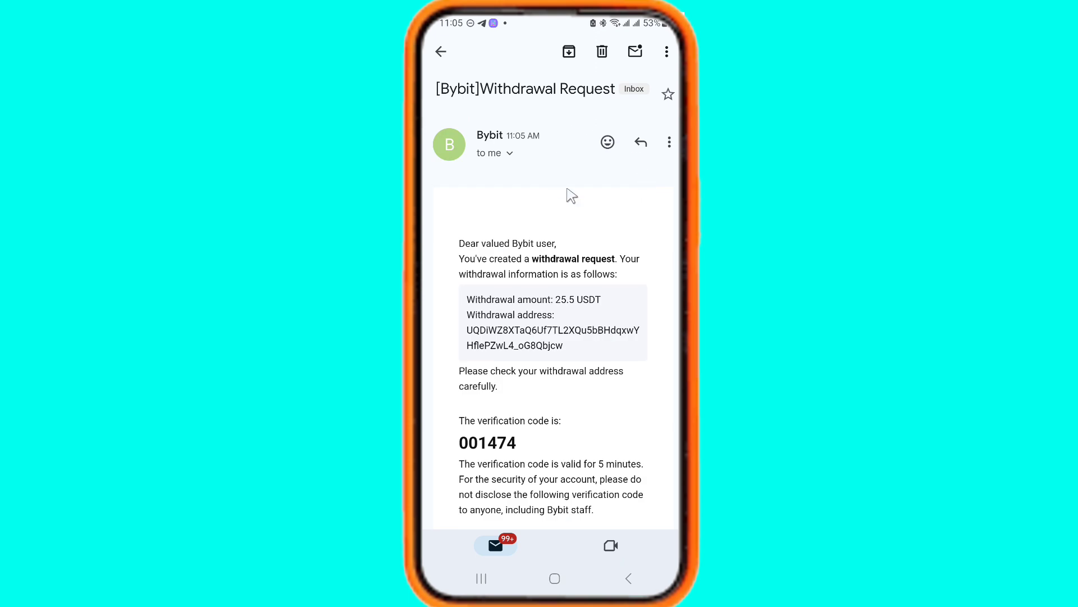
- Copy the verification code from the Bybit withdrawal e-mail and return to the inbox
scroll(595, 200, down, 1)
scroll(600, 208, down, 3)
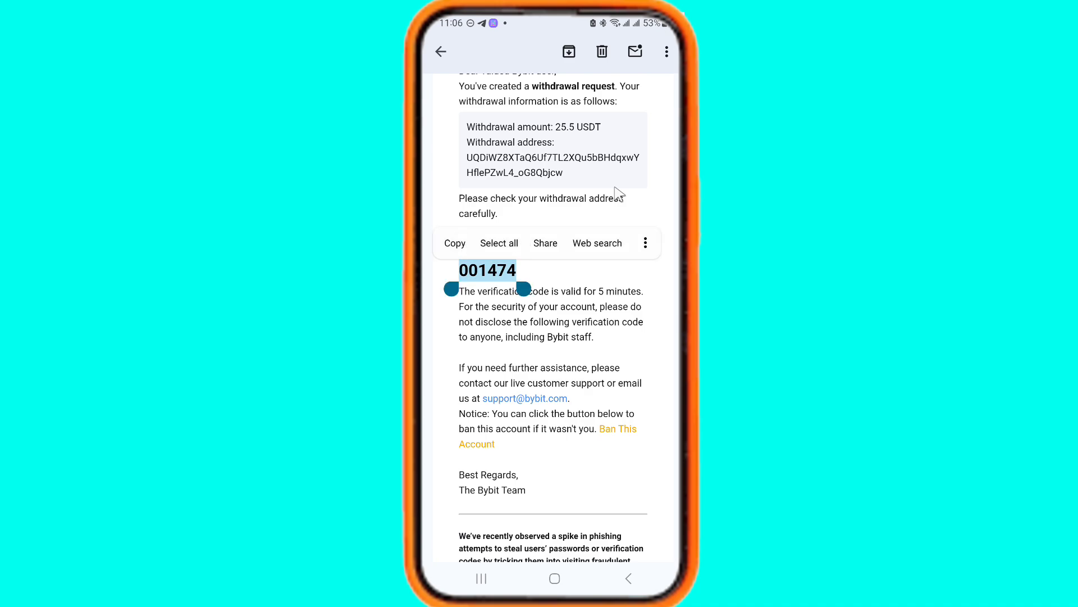
scroll(618, 194, up, 3)
scroll(617, 194, down, 15)
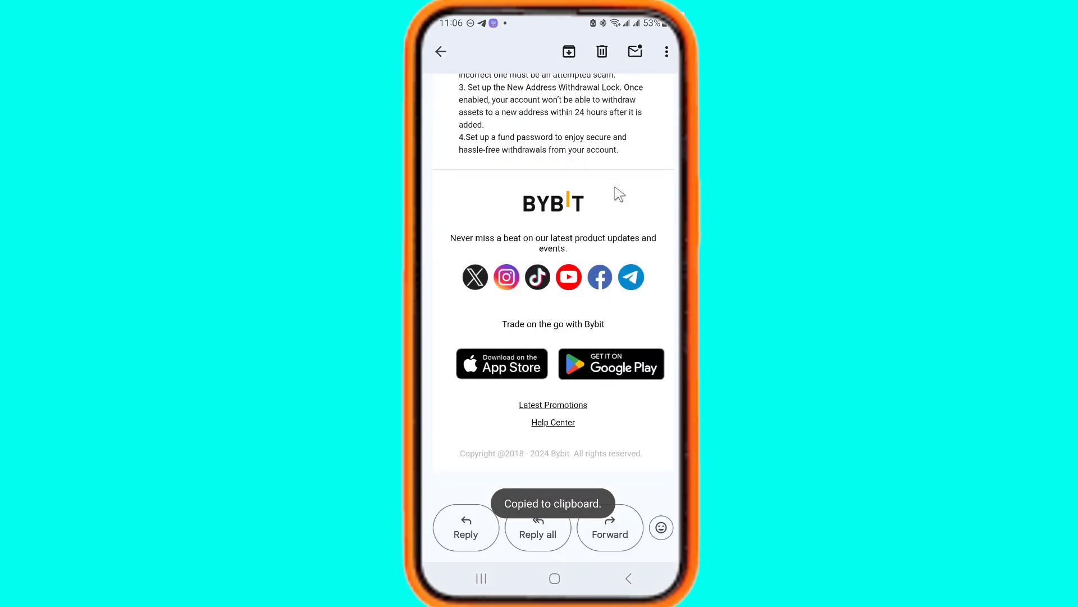
scroll(619, 193, up, 15)
key(Escape)
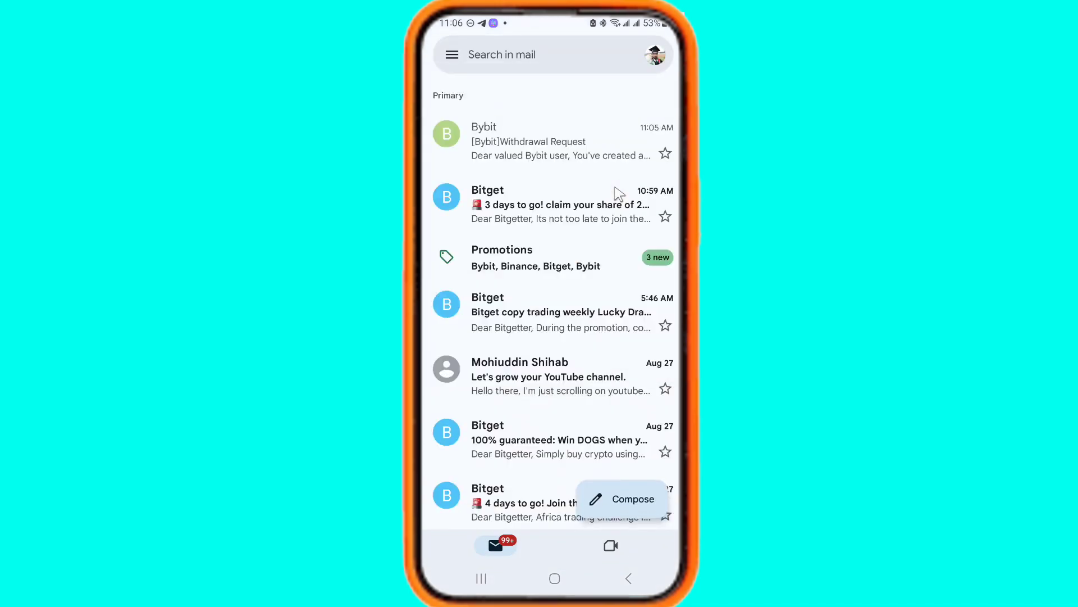
- Switch back to Bybit and paste the e-mail verification code into the security verification form
key(alt+Tab)
key(alt+Tab)
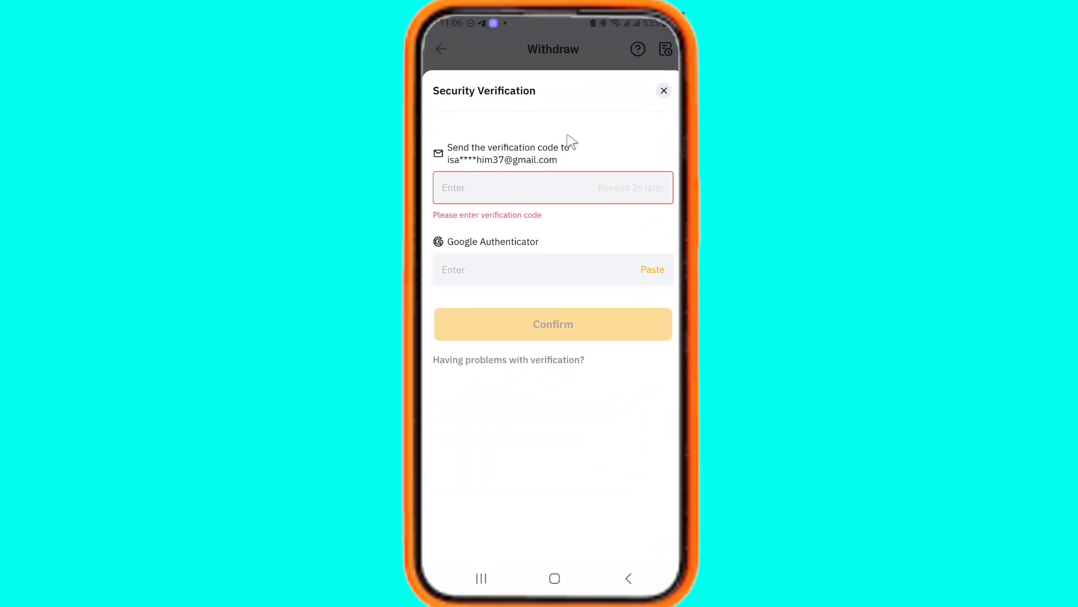
click(519, 188)
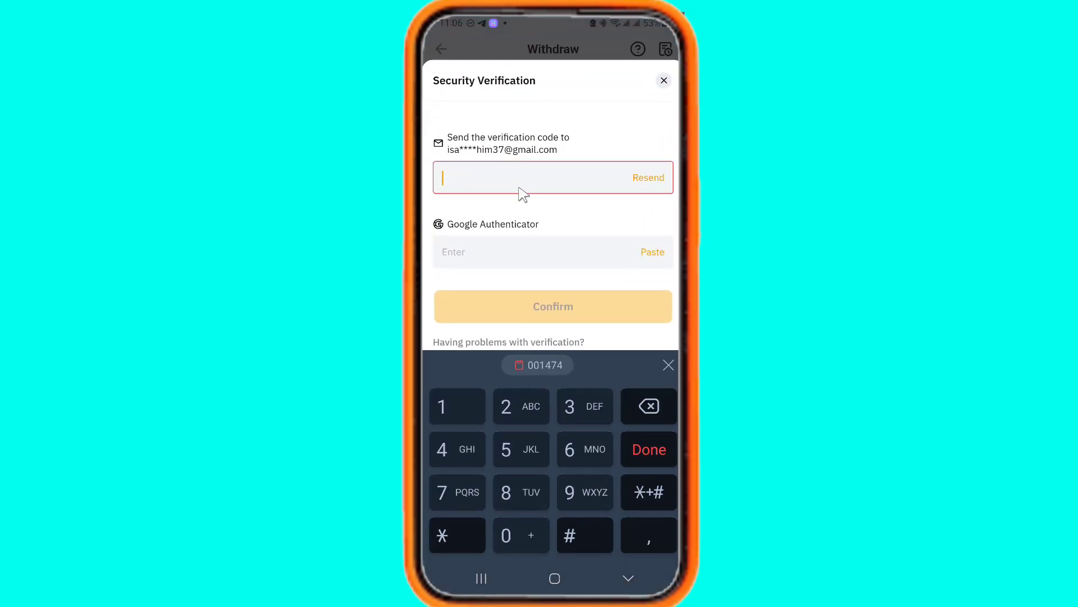
click(539, 365)
drag(656, 284, 618, 265)
scroll(553, 244, down, 1)
scroll(553, 225, down, 1)
scroll(553, 225, up, 1)
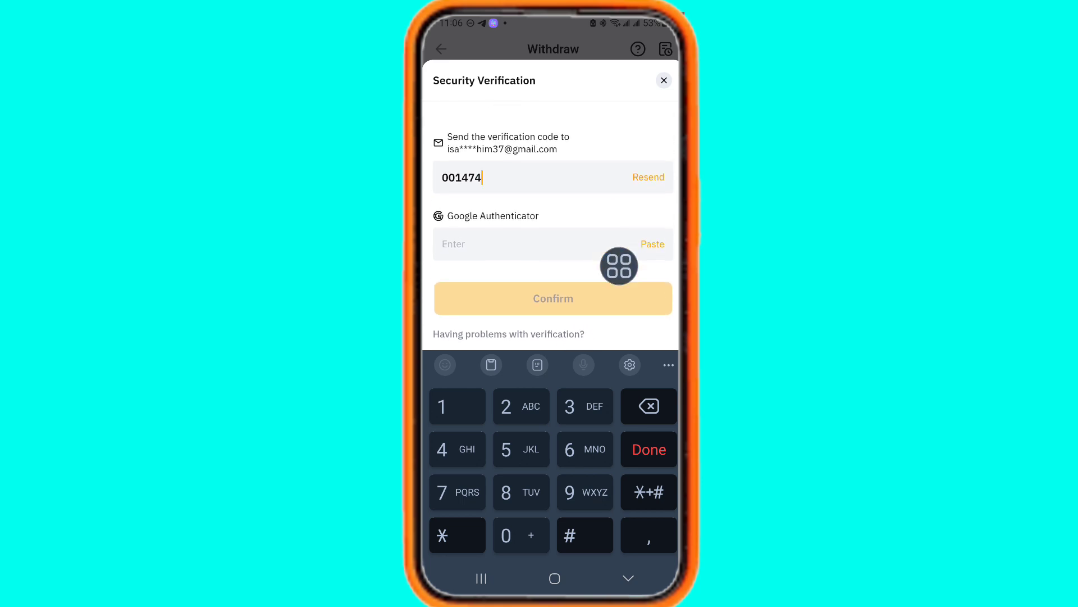
click(650, 449)
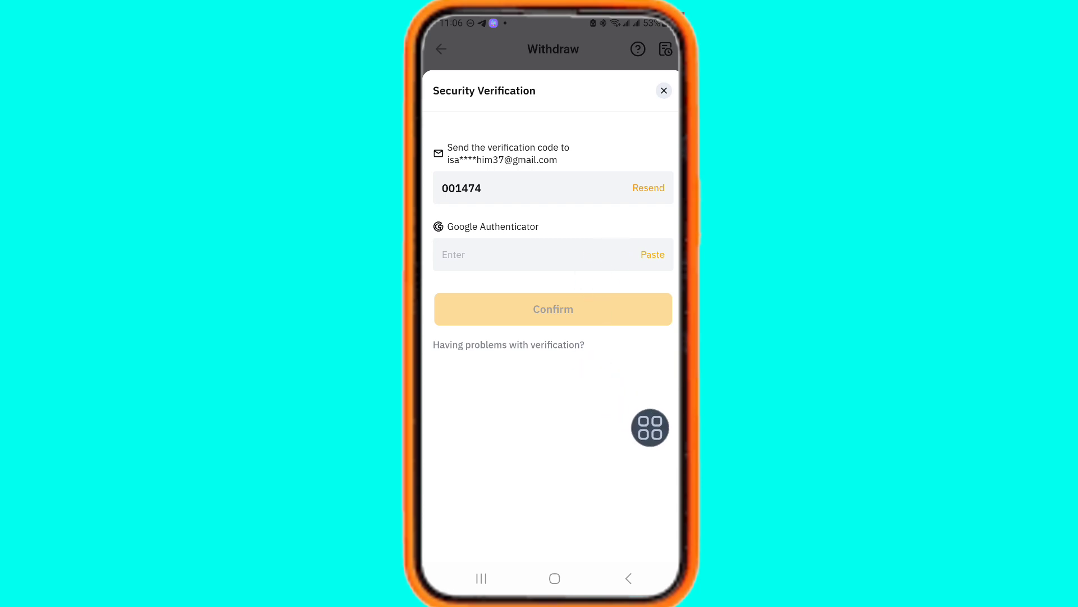
- Switch to the Authenticator app through the phone's app search
click(554, 578)
drag(528, 394, 526, 84)
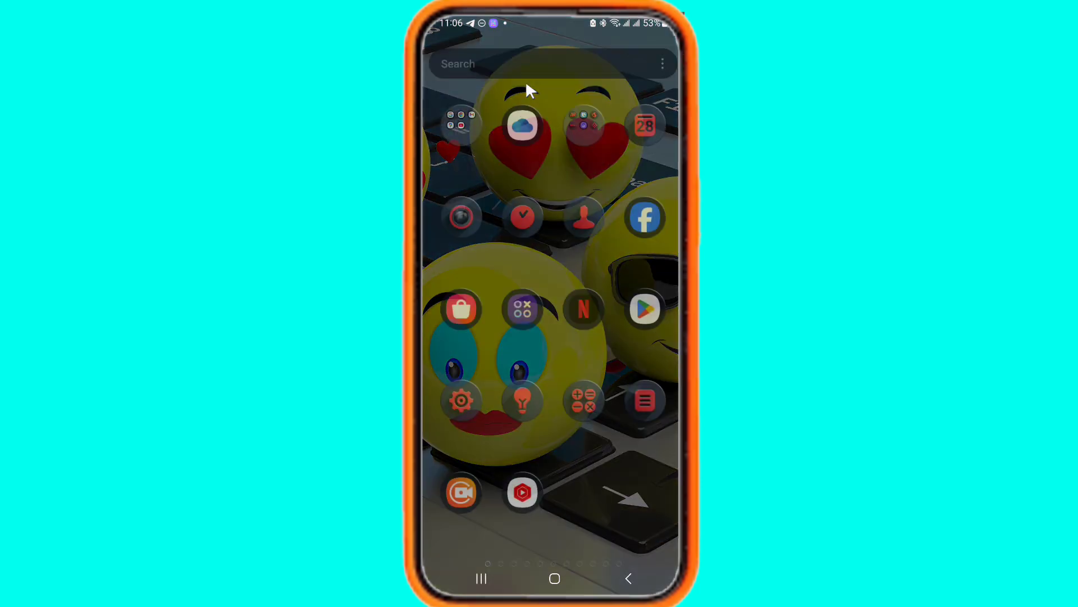
click(526, 50)
scroll(553, 225, up, 2)
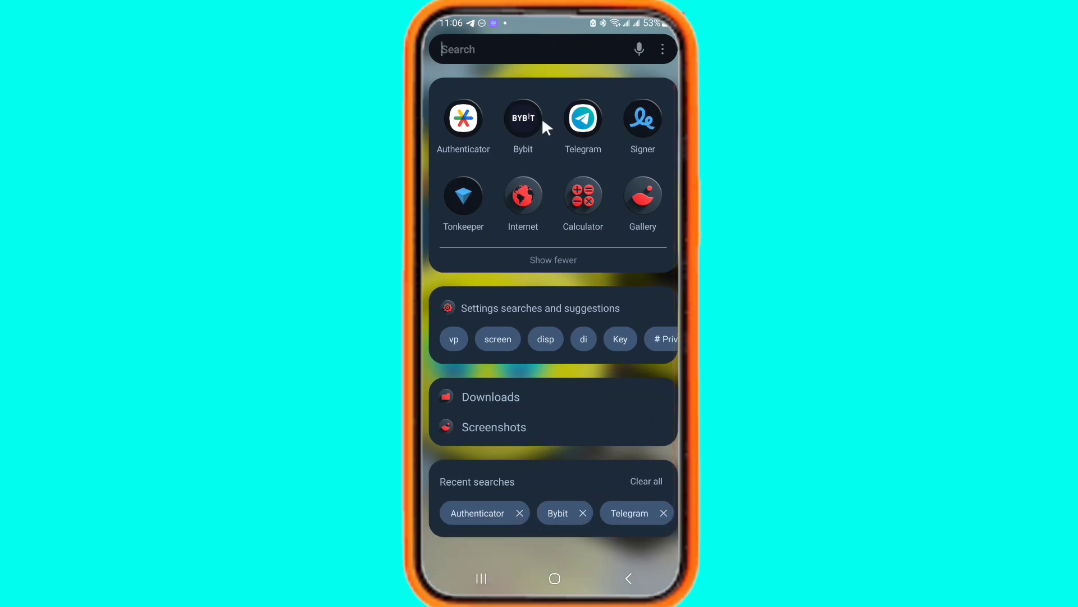
click(481, 111)
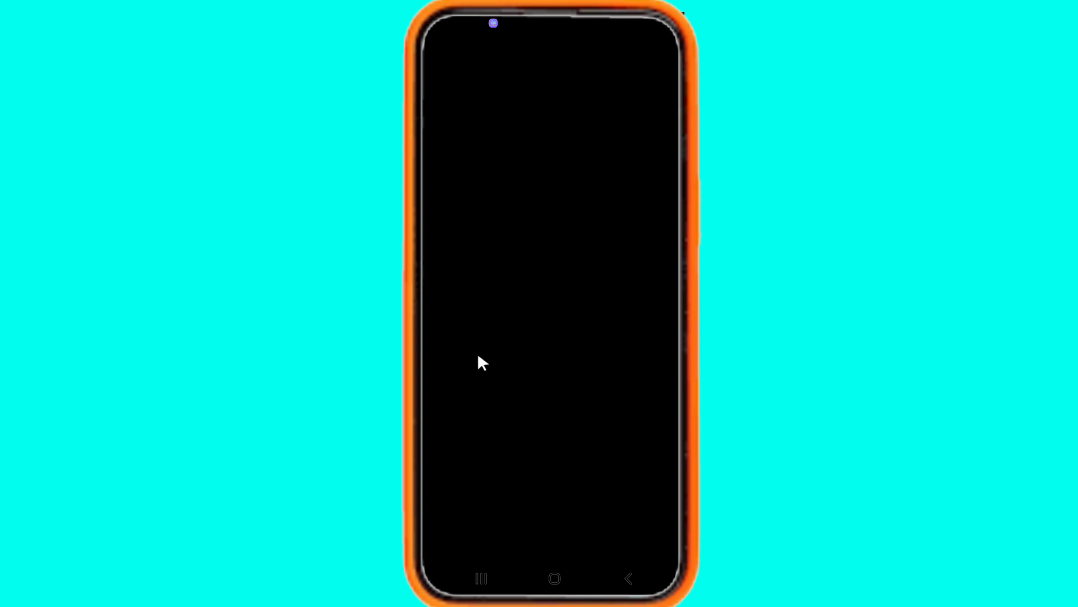
- Copy the current code in Authenticator, and back in Bybit replace the Google Authenticator verification code with the copied one
click(537, 303)
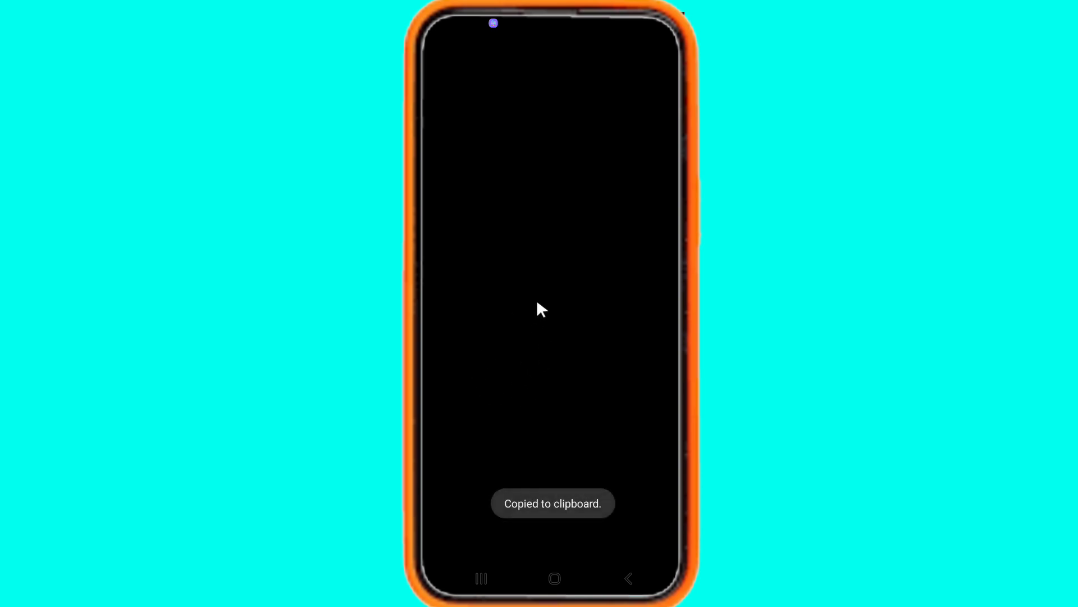
key(alt+Tab)
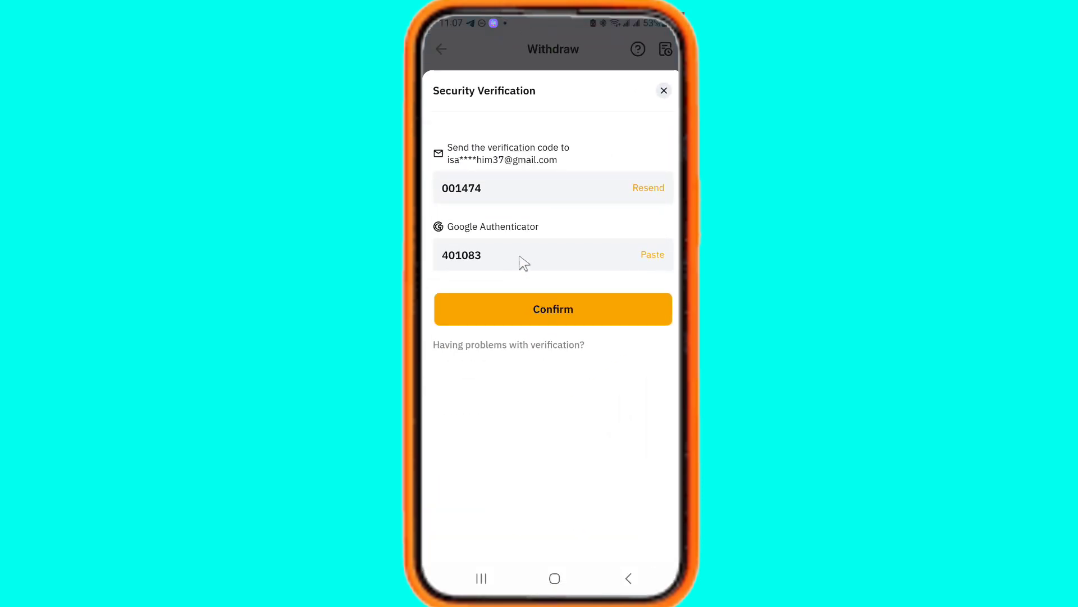
click(525, 259)
key(BackSpace)
key(BackSpace)
key(BackSpace)
key(BackSpace)
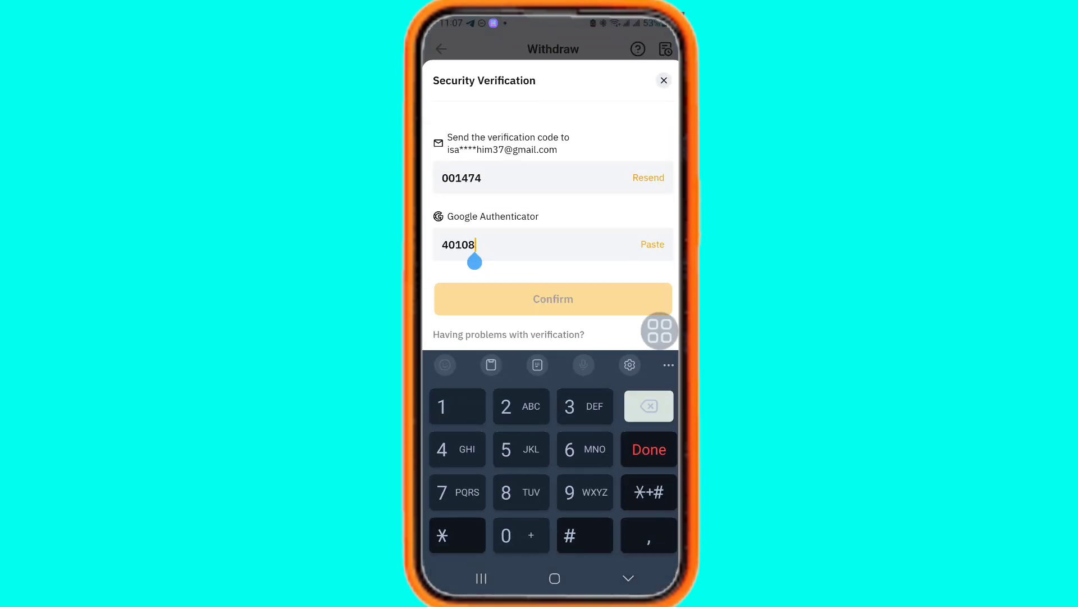
key(BackSpace)
key(BackSpace)
click(539, 364)
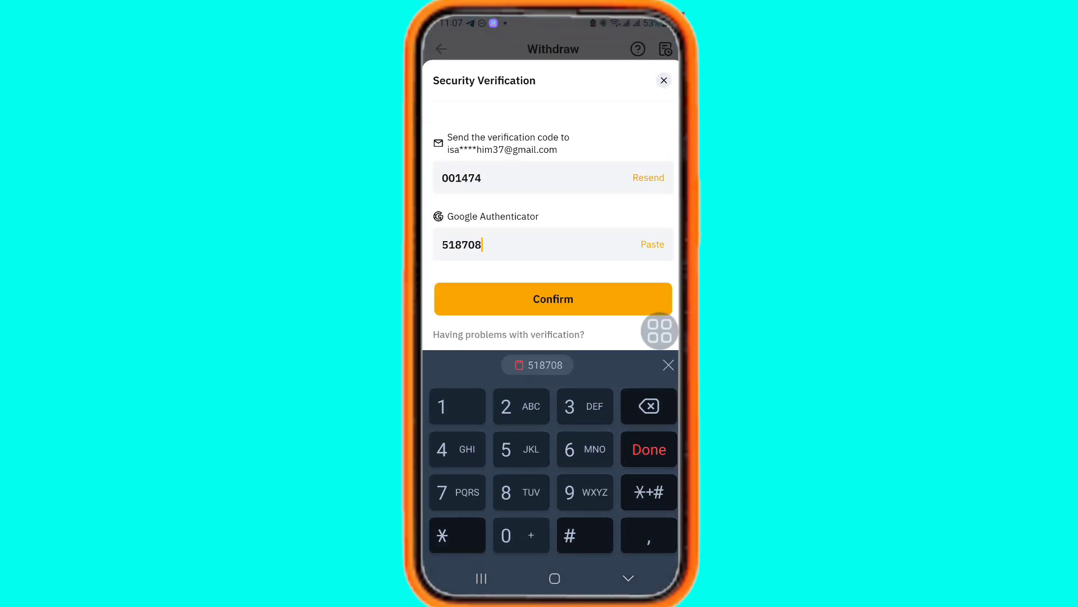
- Confirm the security verification to submit the withdrawal, and return from the Withdraw form to the My Assets page
click(553, 298)
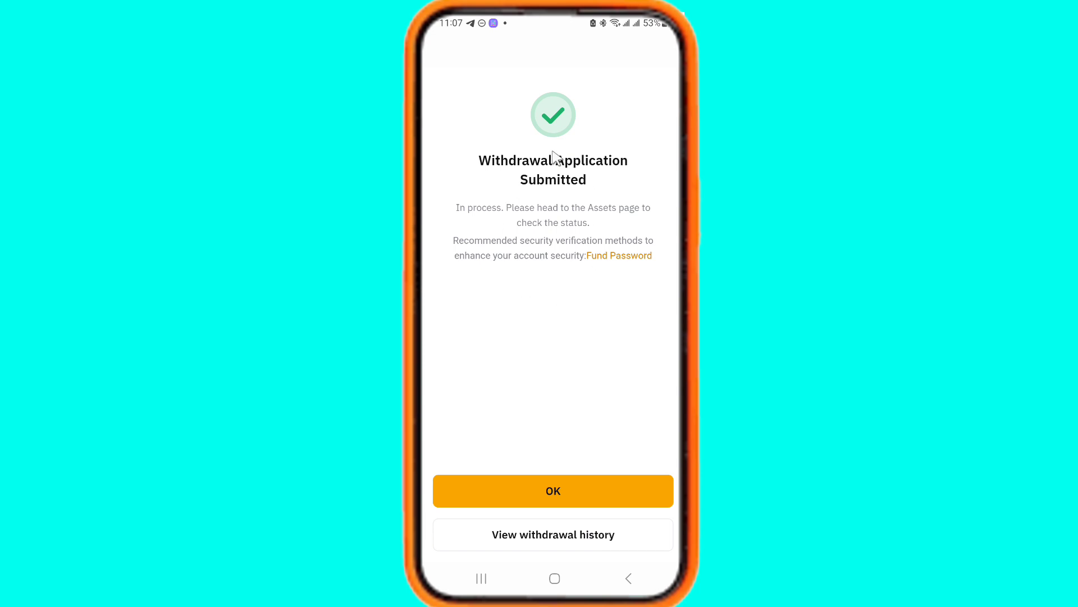
click(561, 491)
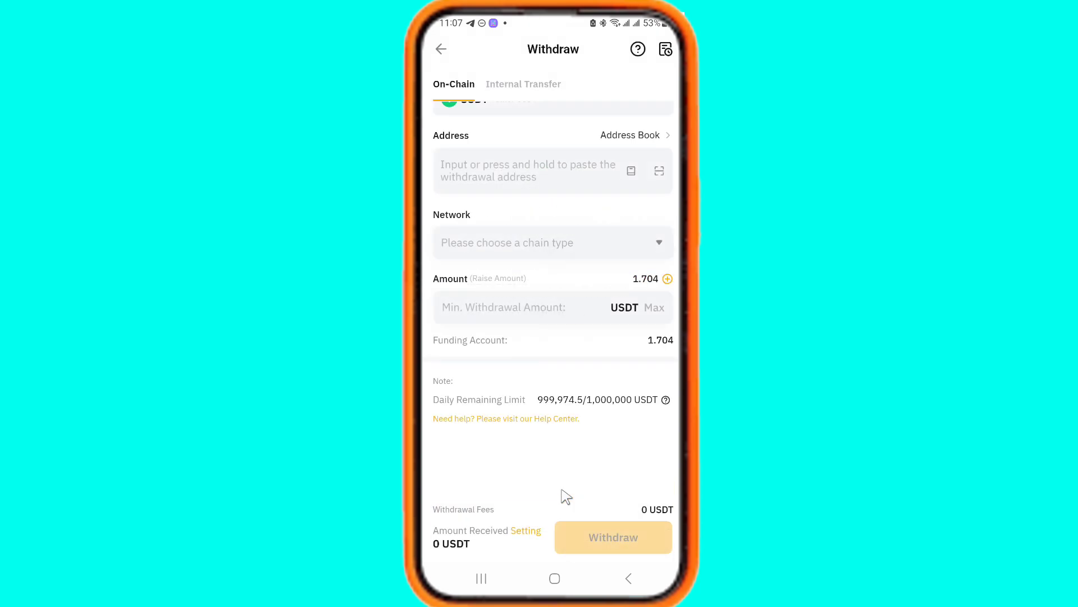
scroll(565, 497, up, 2)
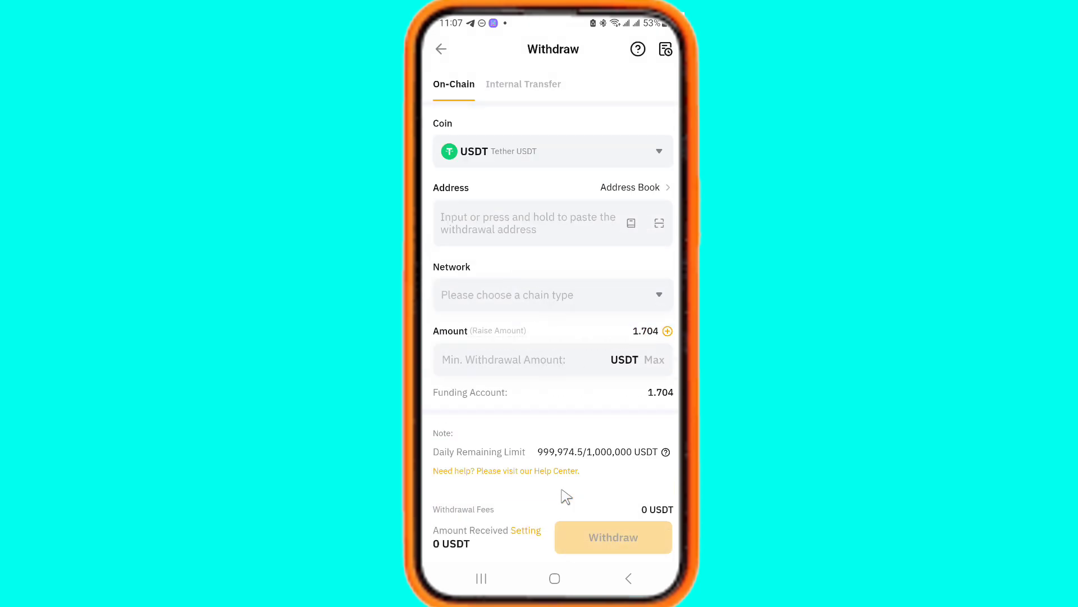
right_click(561, 489)
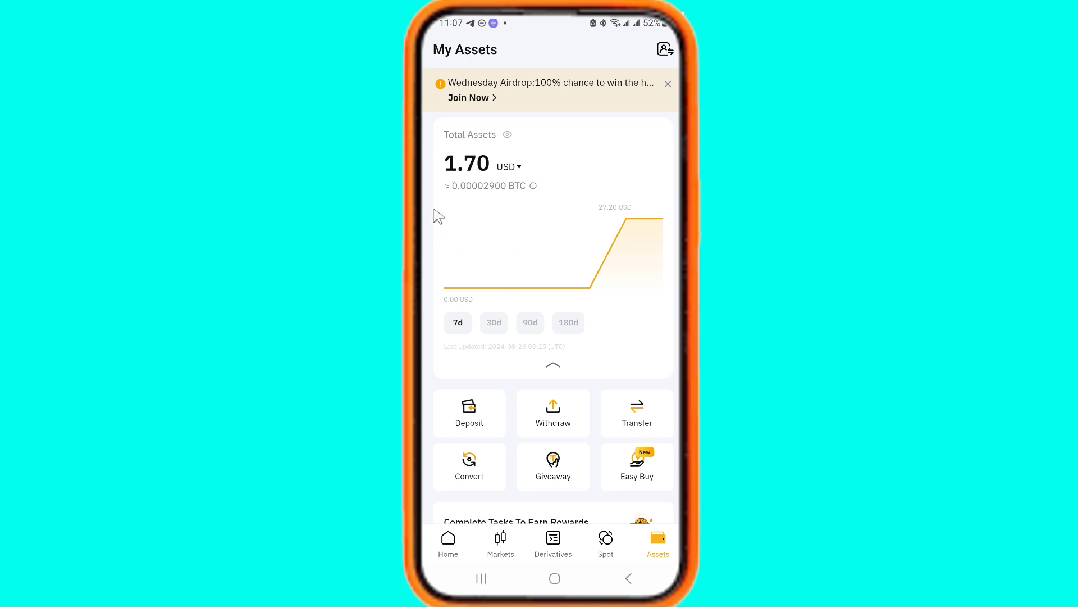
- Switch to Gmail and open Bybit's "Withdrawals have been sent" message to review the withdrawal's status, amount, chain type and address
key(Home)
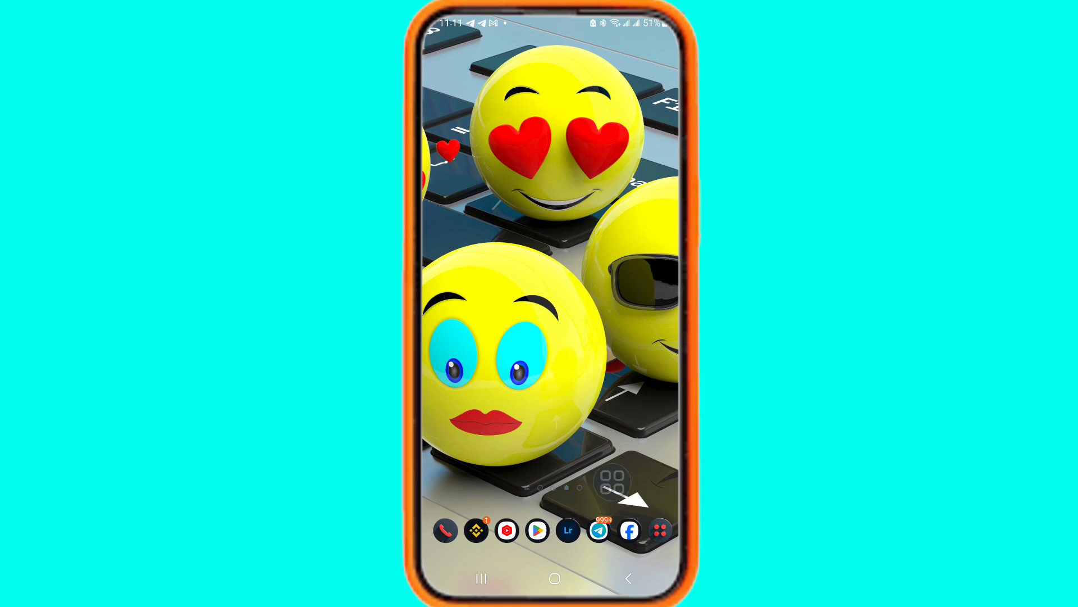
click(660, 530)
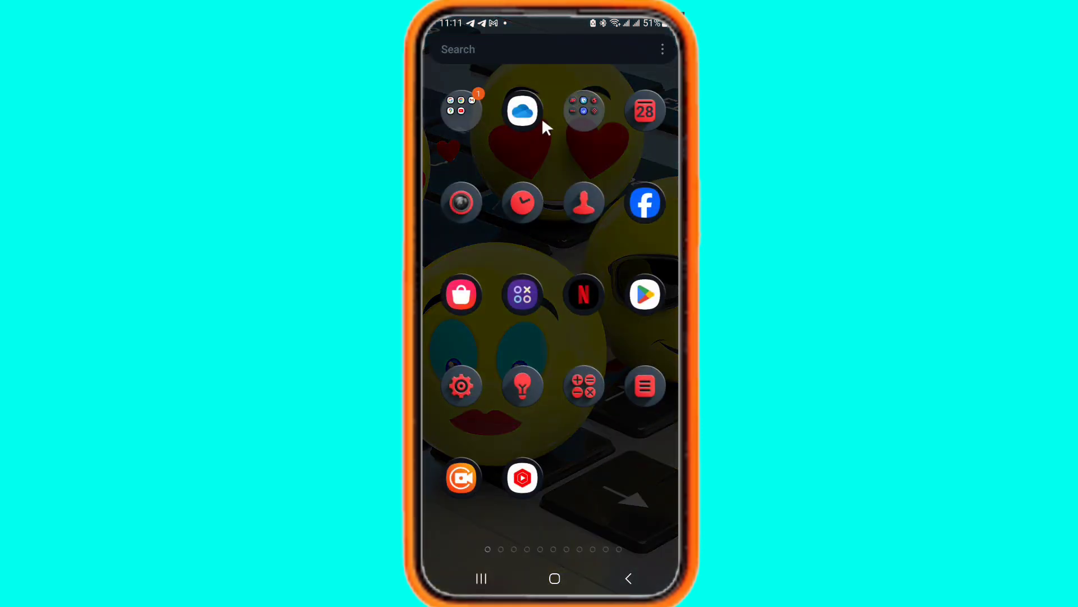
click(457, 103)
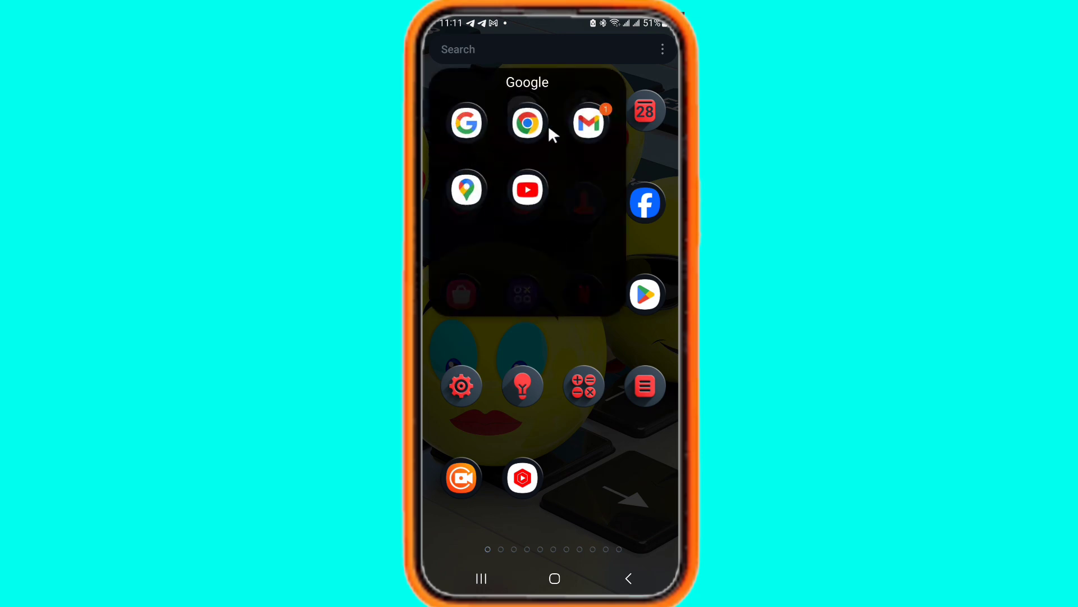
click(590, 121)
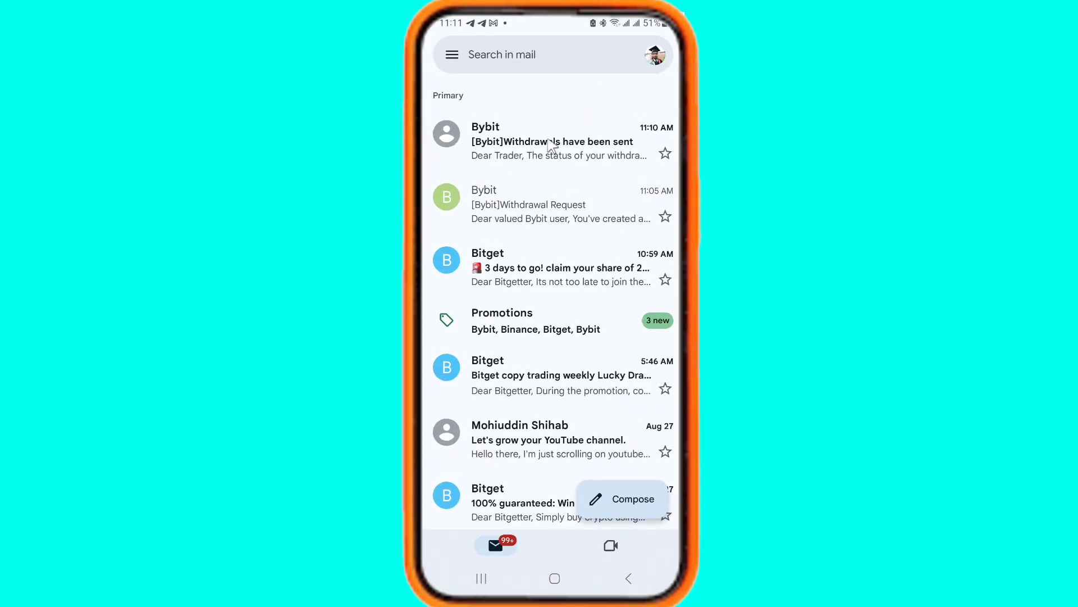
click(551, 145)
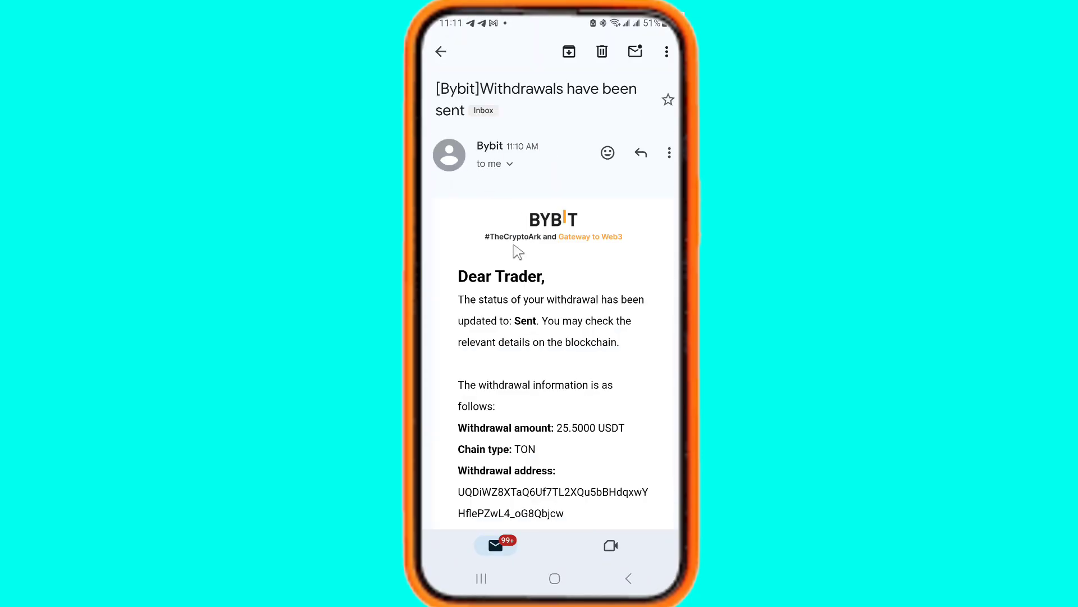
scroll(516, 251, down, 1)
scroll(516, 251, down, 2)
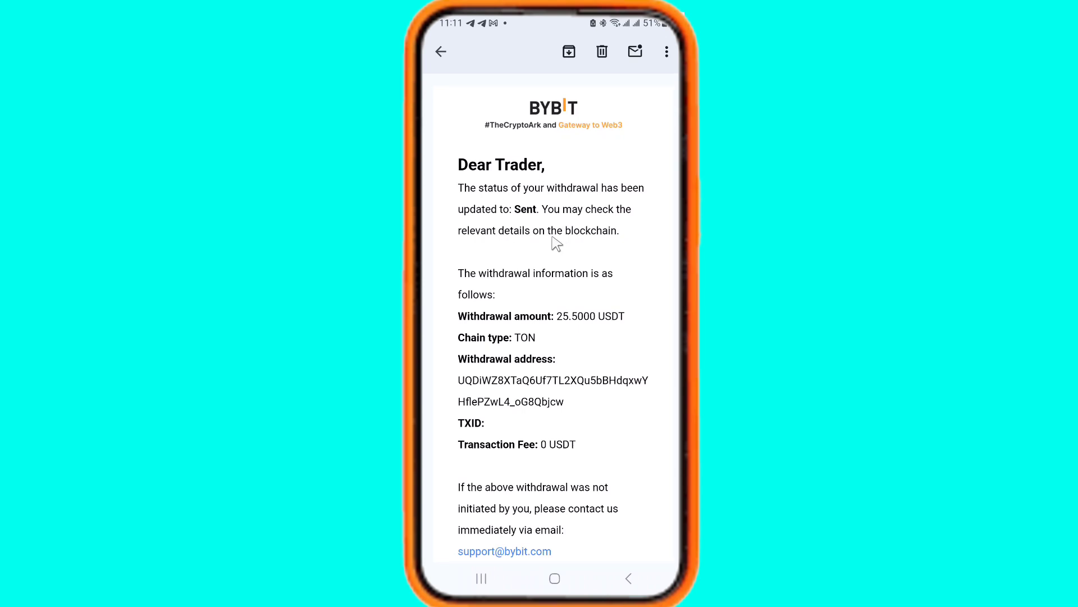